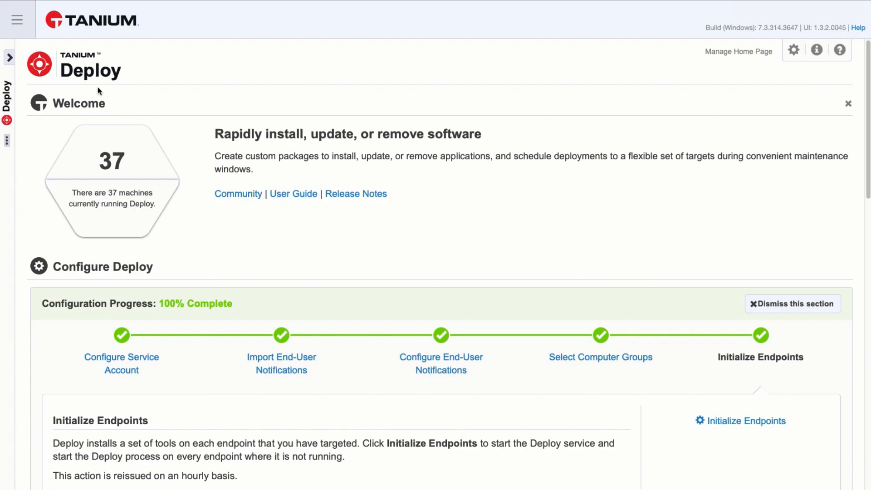
- Open the End-User Notifications service and review its service account and computer group configuration steps
click(18, 22)
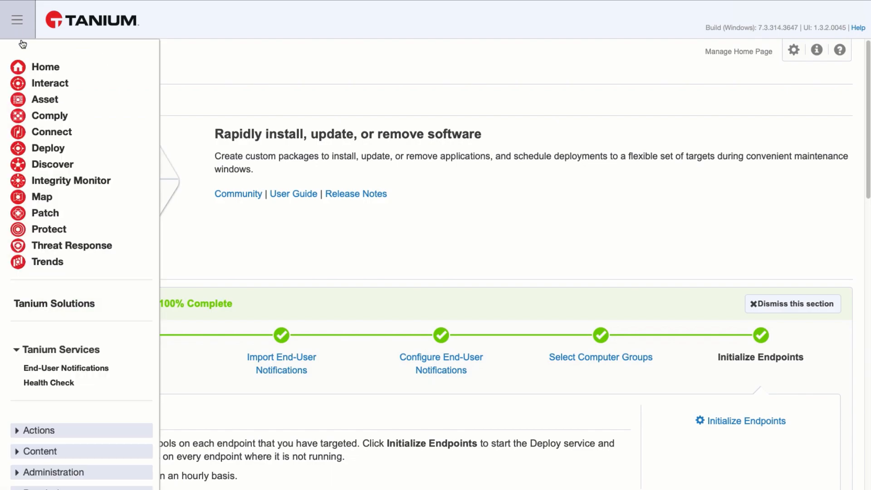
click(47, 370)
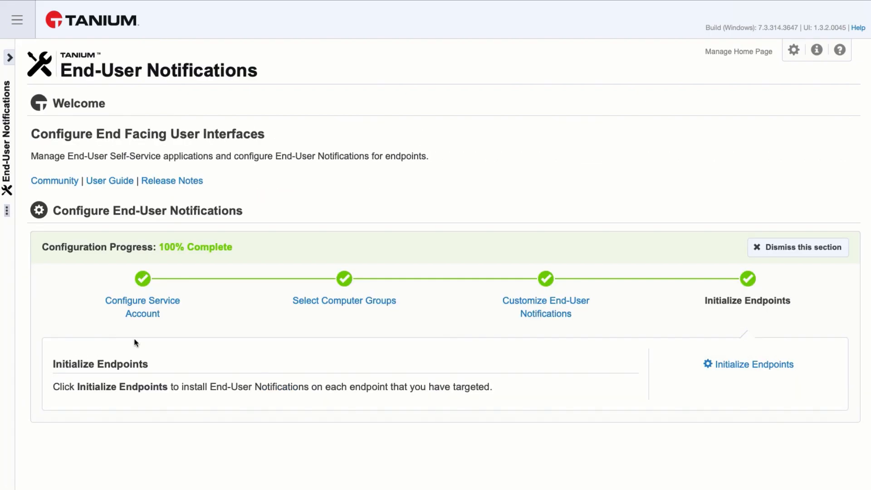
click(167, 307)
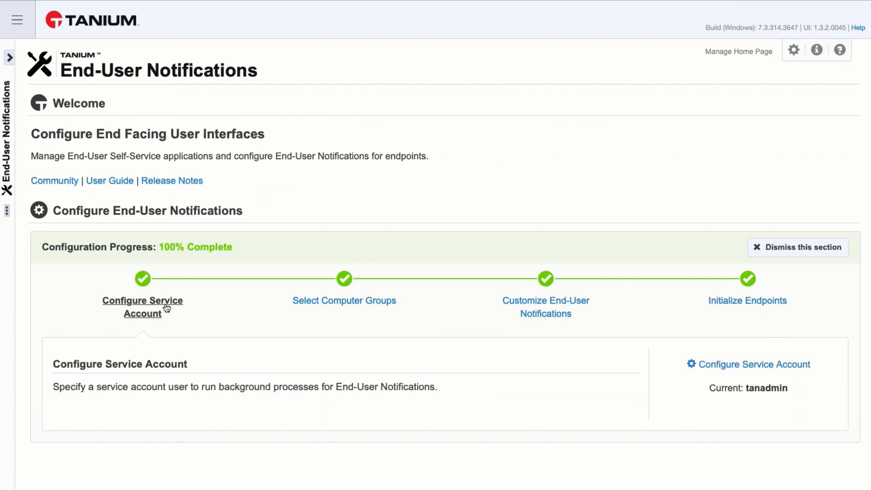
click(312, 304)
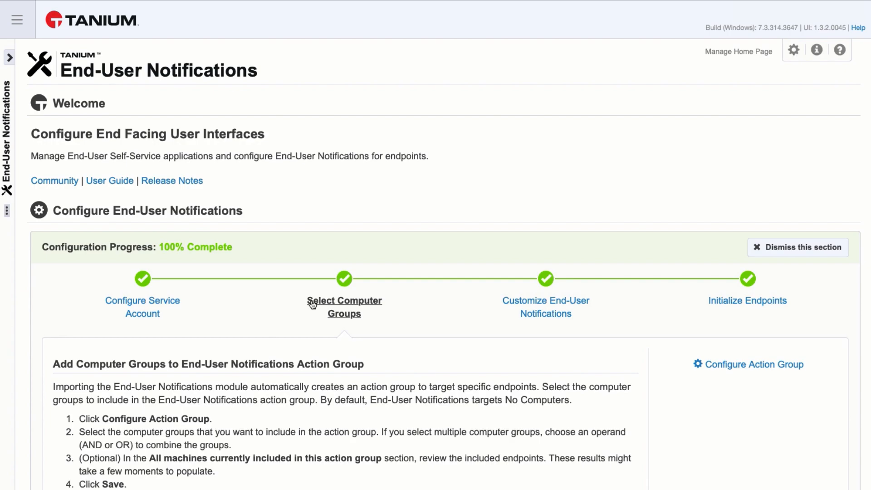
- Save the end-user interface customization and initialize the endpoints for End-User Notifications
click(522, 309)
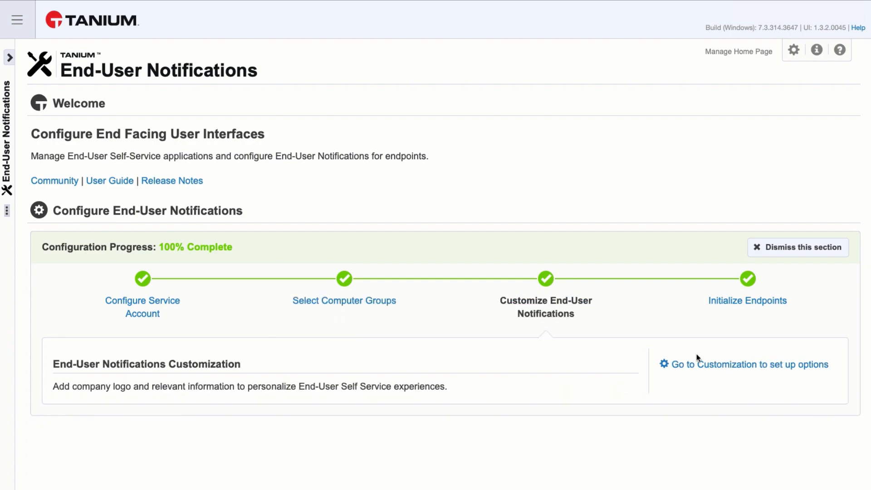
click(704, 366)
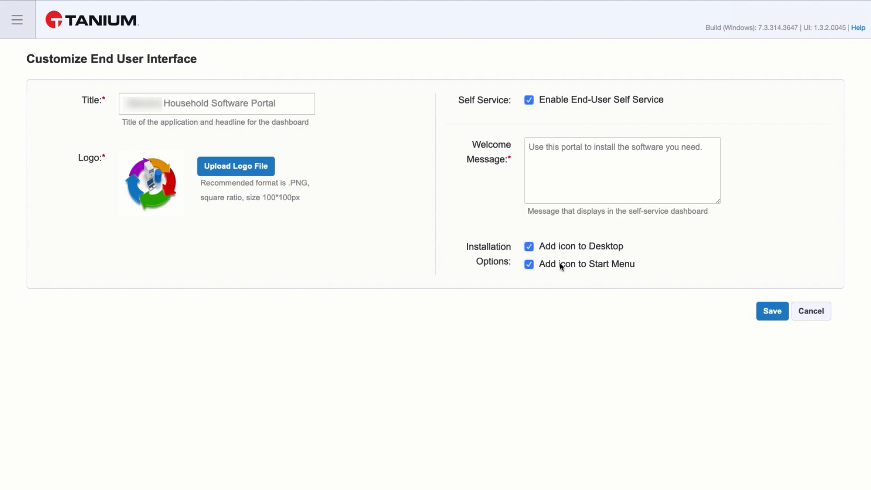
click(773, 309)
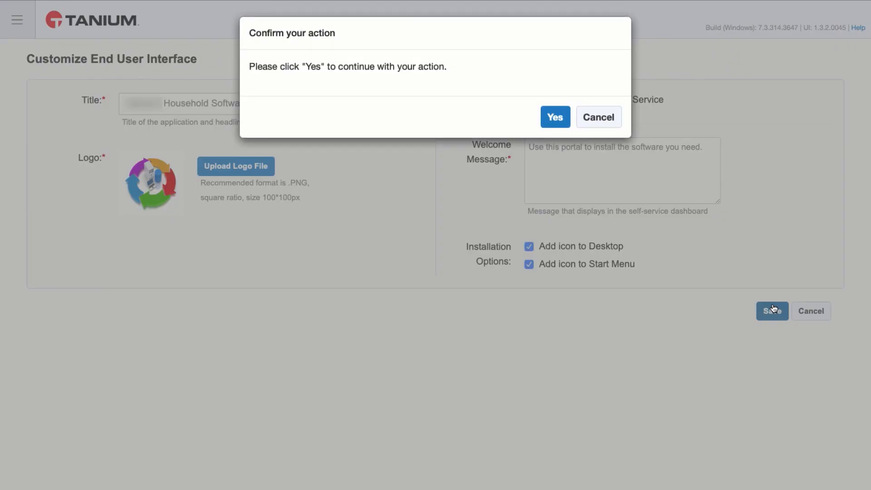
click(556, 115)
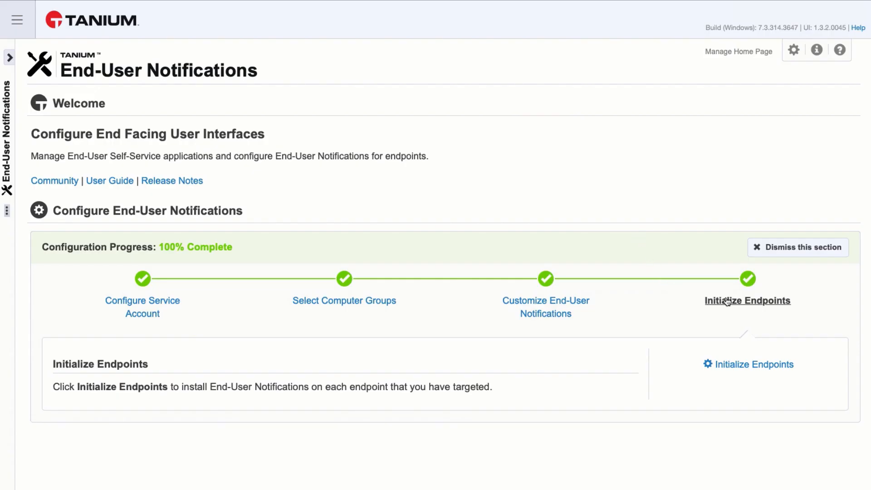
click(742, 366)
click(553, 119)
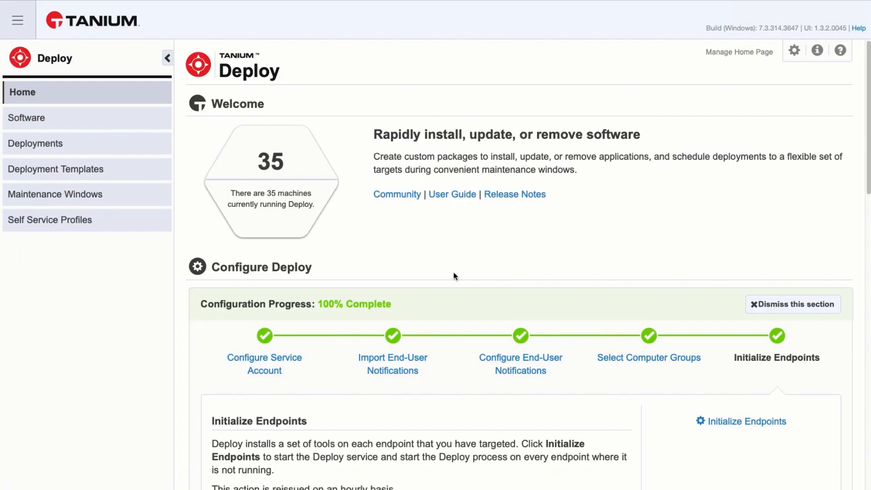
- Open the Self Service Profiles in Tanium Deploy and start a new profile named Test
click(97, 223)
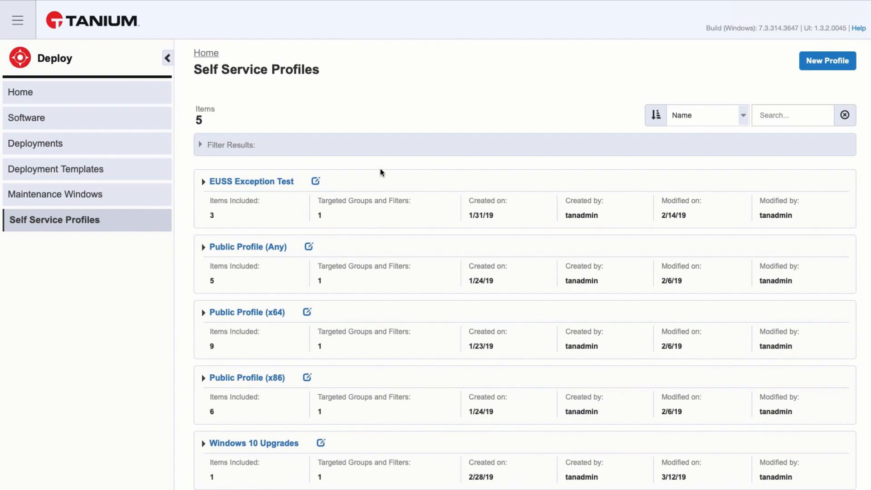
click(812, 60)
text(Test)
- Look at the computer group selection and the target question options without adding a target
scroll(556, 248, down, 7)
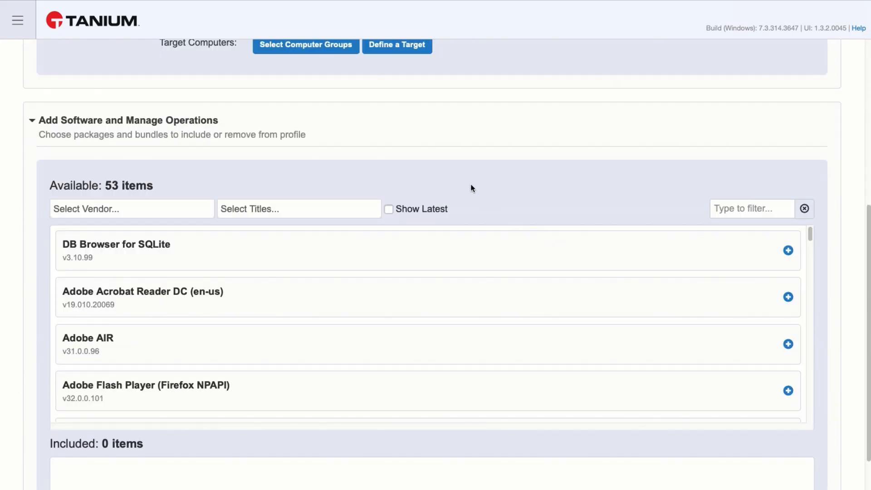
click(306, 50)
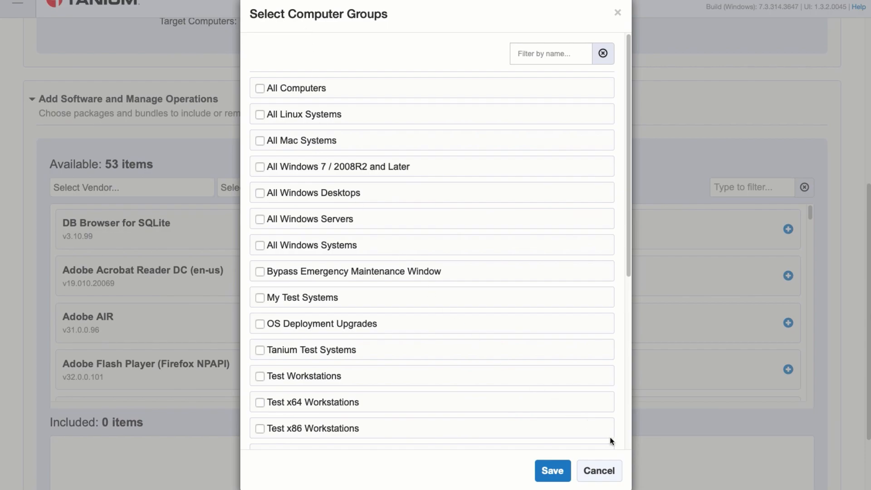
click(601, 462)
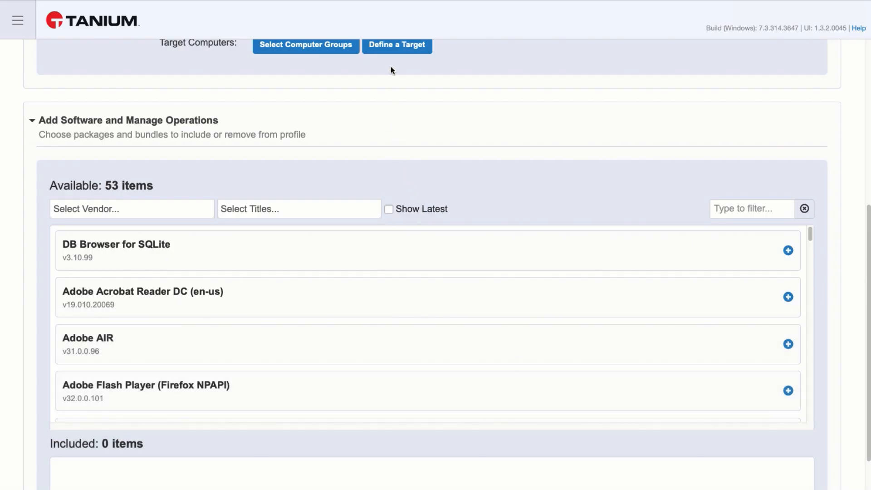
click(392, 50)
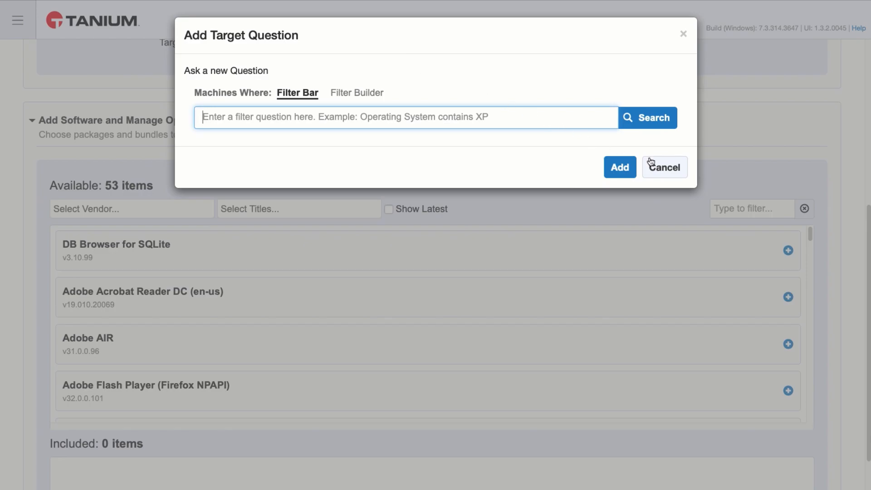
click(656, 164)
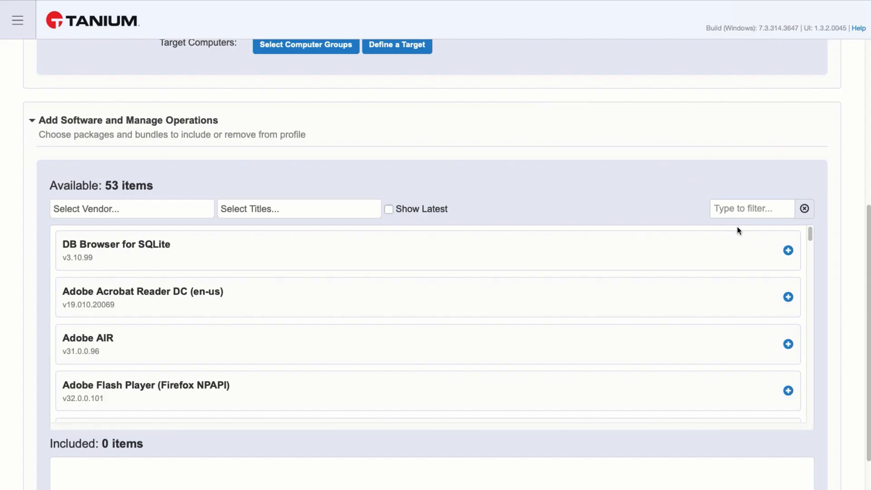
- Add DB Browser for SQLite, Adobe Acrobat Reader DC (en-us) and Adobe AIR to the profile
click(789, 251)
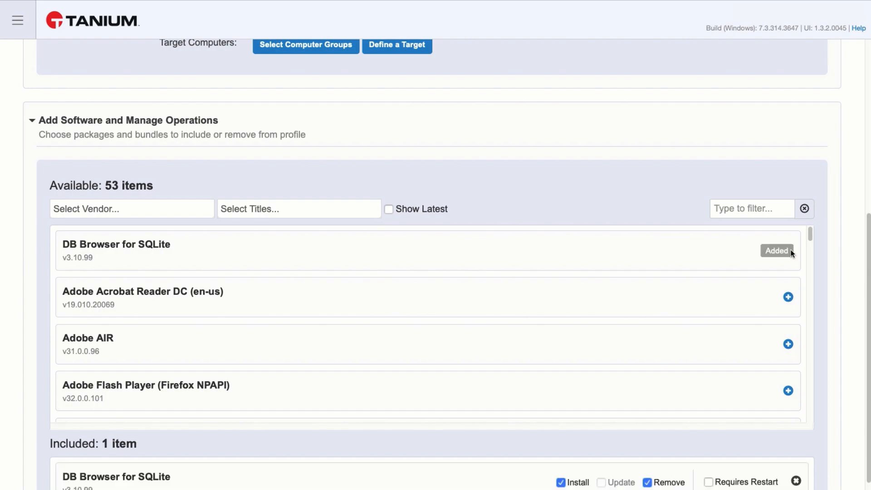
click(789, 297)
click(789, 345)
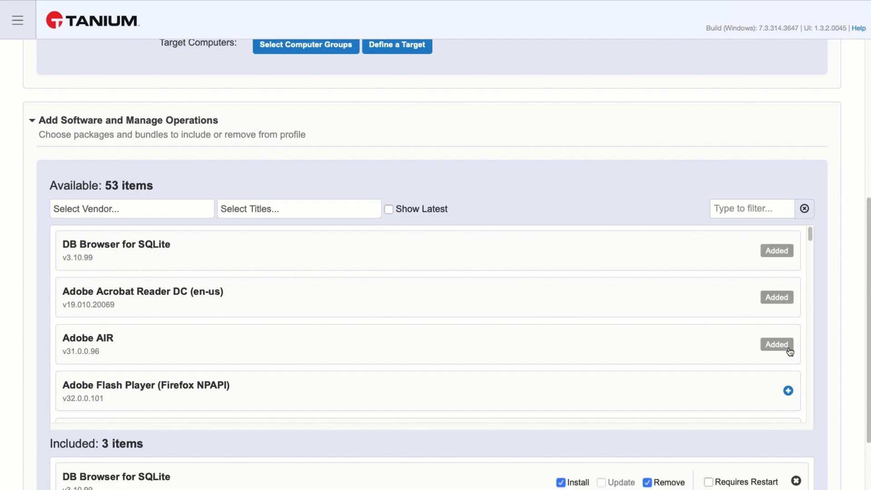
- Disable the Install operation for Adobe Acrobat Reader DC and enable Requires Restart for Adobe AIR
scroll(840, 363, down, 1)
scroll(840, 367, down, 3)
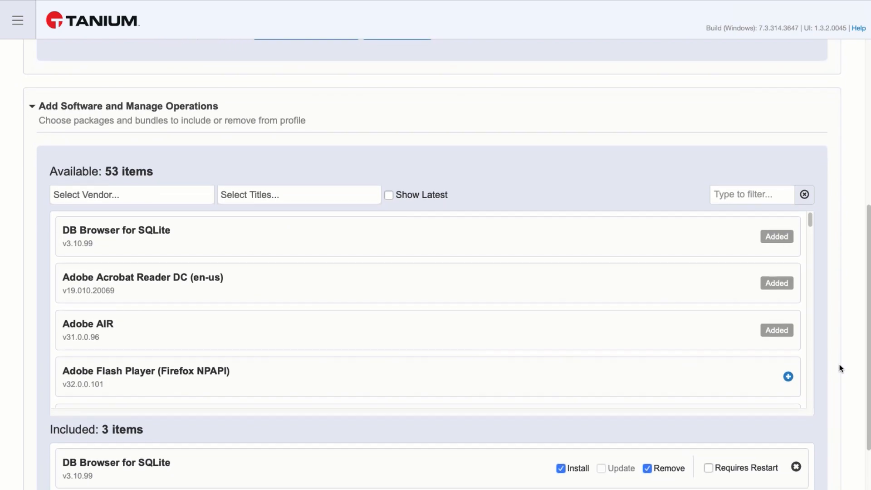
scroll(840, 369, down, 1)
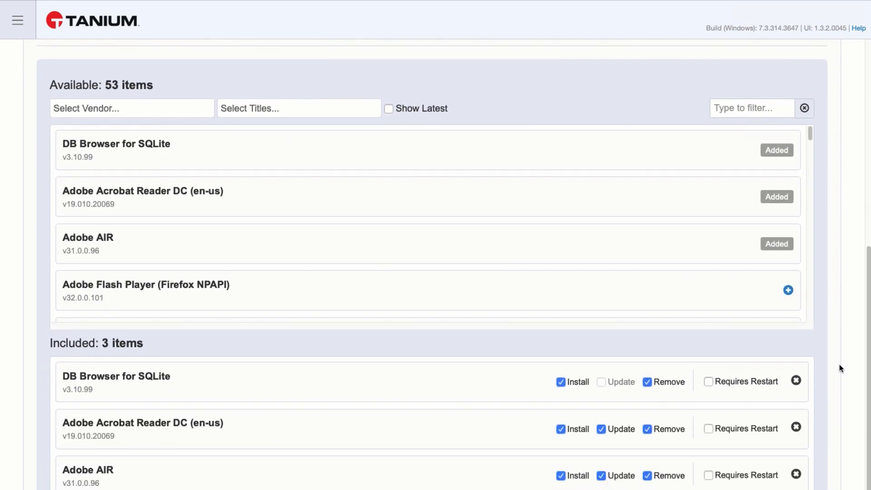
mouse_move(628, 380)
click(561, 429)
click(709, 475)
- Preview the Test profile's software operations and cancel the profile creation
scroll(821, 453, down, 2)
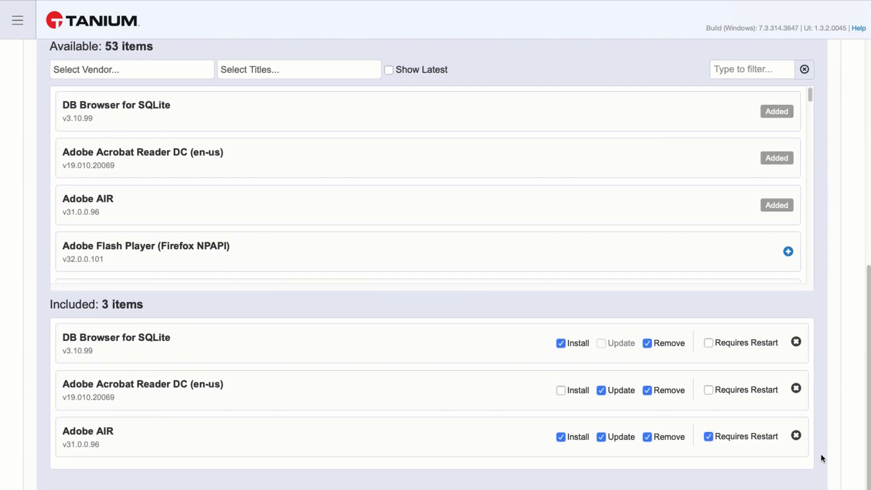
scroll(821, 454, down, 2)
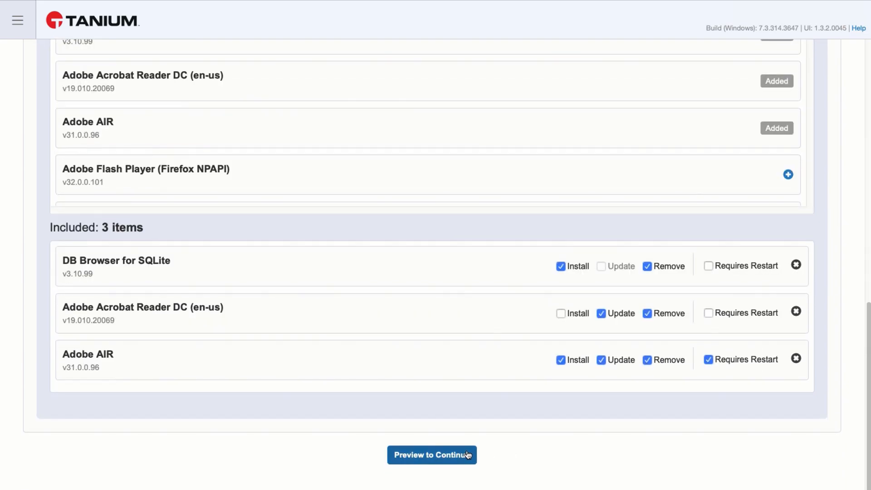
click(475, 456)
scroll(551, 402, down, 8)
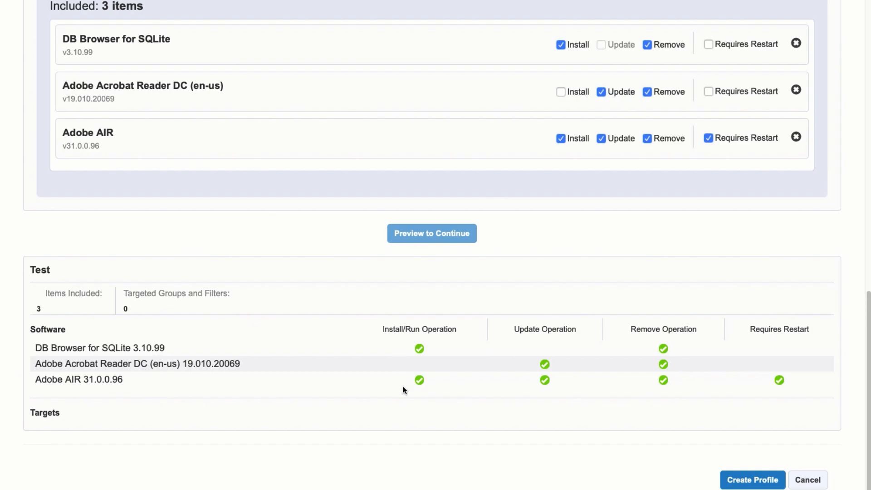
click(801, 478)
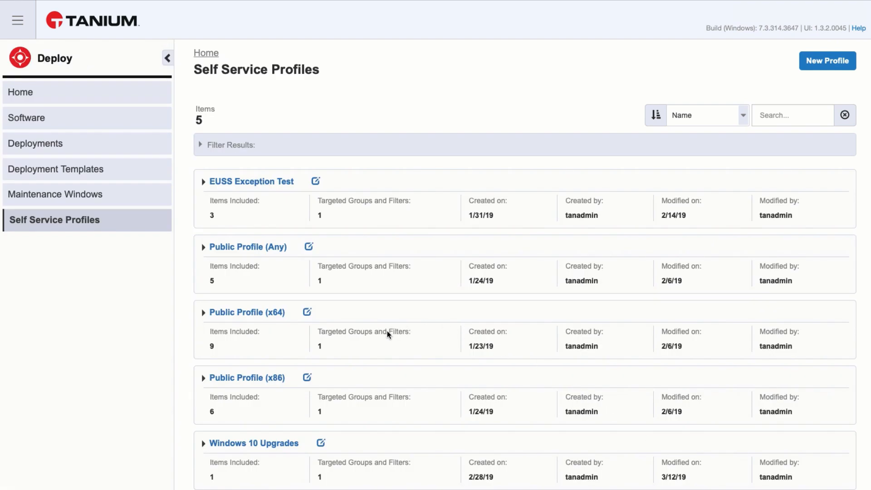
- Open Public Profile (x64) for editing and examine its targeting question, included software and allowed operations
click(308, 313)
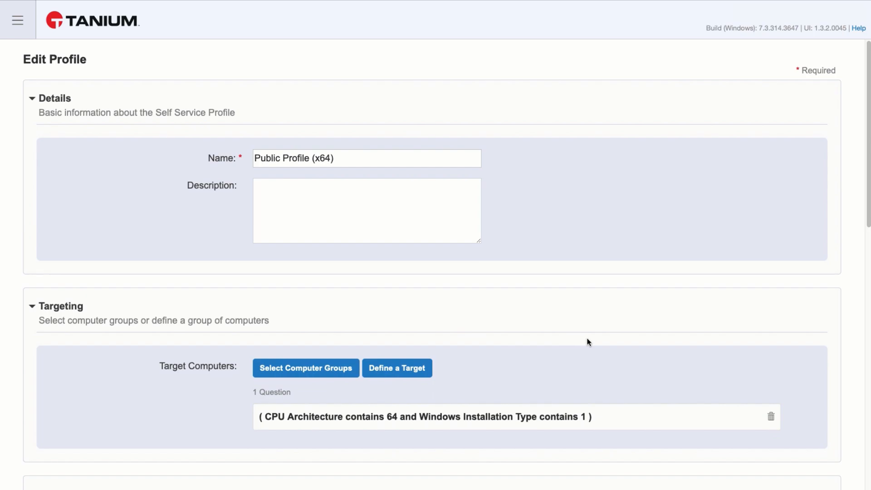
scroll(603, 349, down, 1)
scroll(603, 350, down, 3)
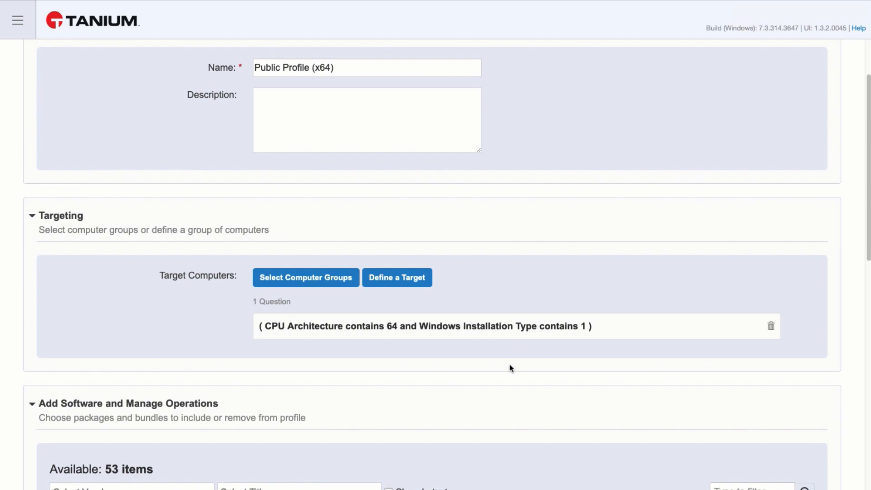
scroll(788, 373, down, 2)
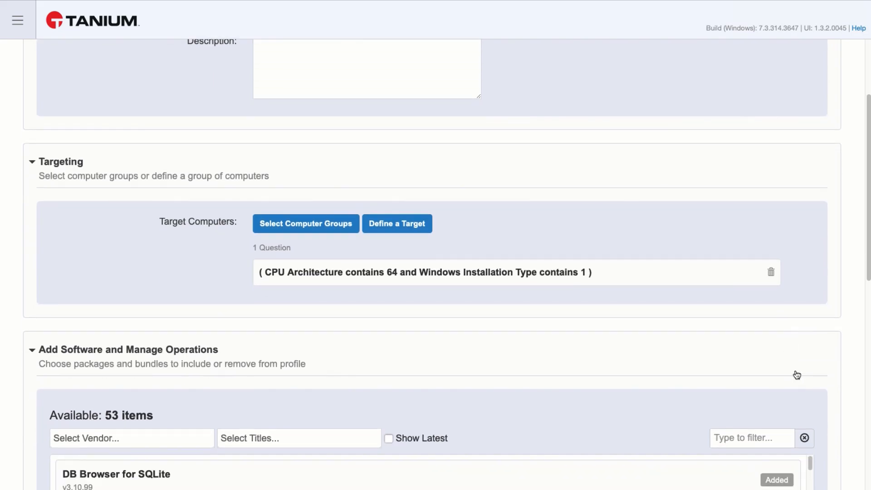
scroll(804, 370, down, 4)
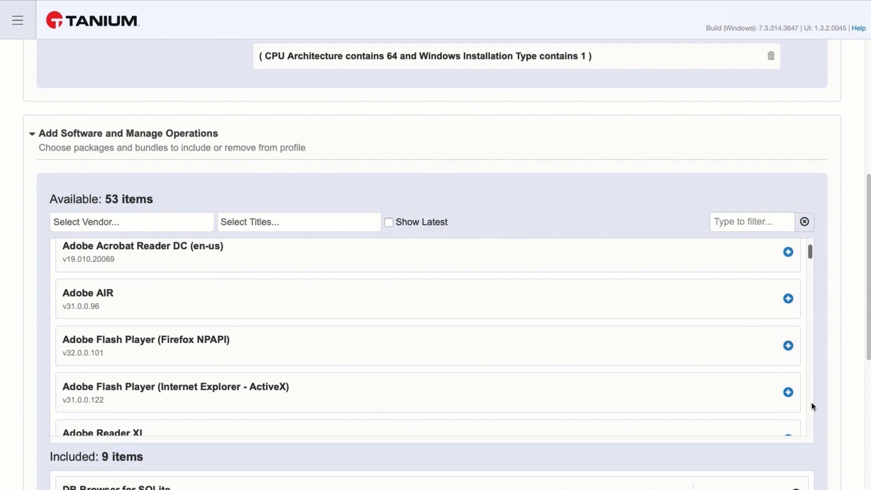
scroll(827, 400, down, 1)
scroll(827, 402, down, 4)
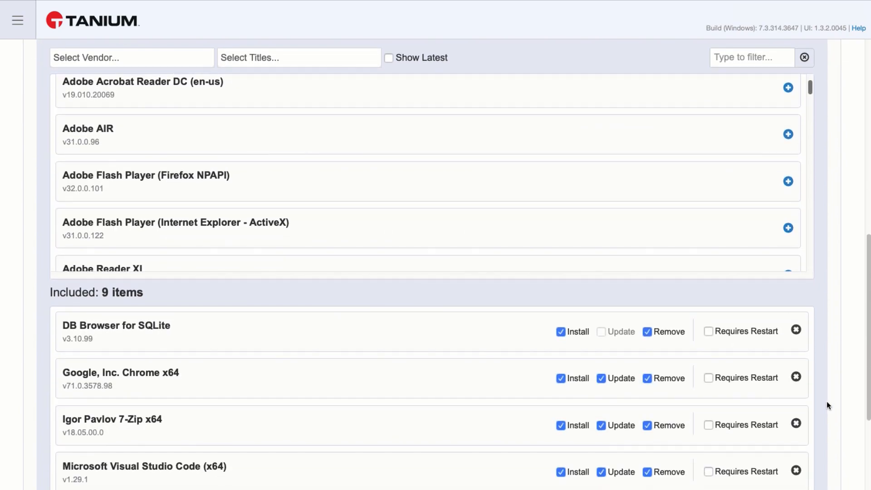
scroll(827, 402, down, 15)
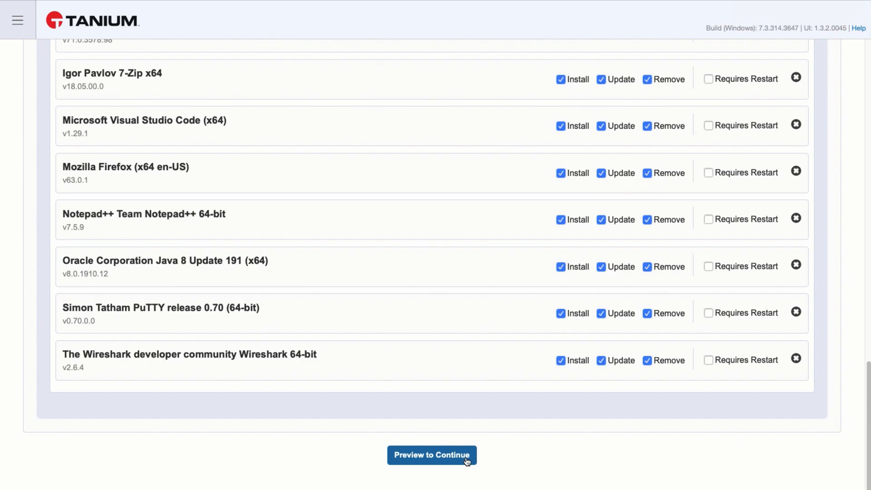
- Preview Public Profile (x64), update the profile and confirm the action
click(468, 462)
scroll(654, 440, down, 6)
scroll(655, 390, down, 5)
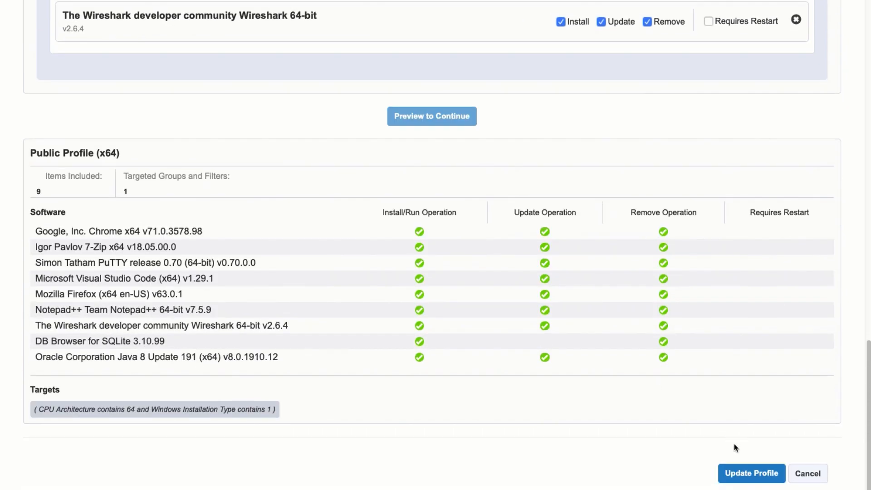
click(745, 474)
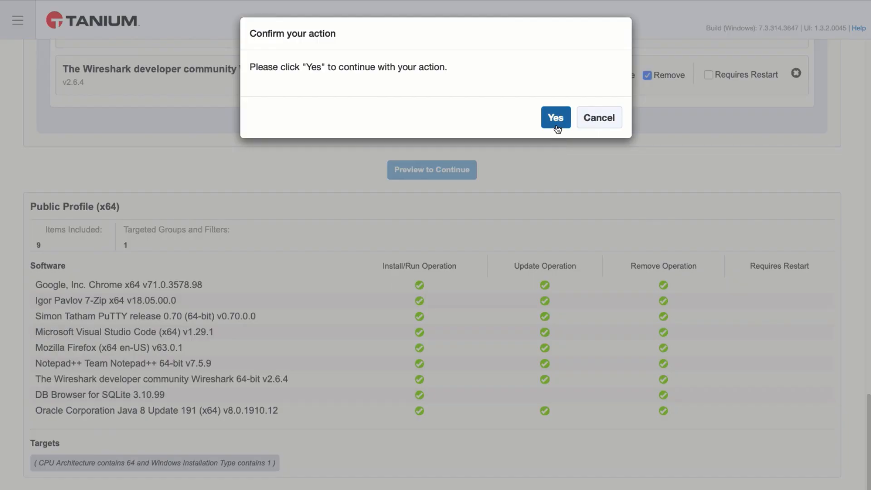
click(557, 122)
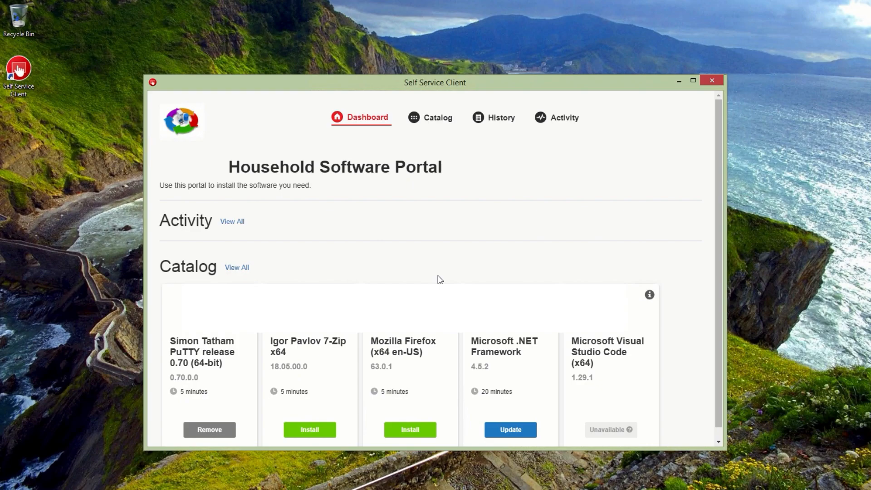
- In the Self Service Client on the endpoint, start the removal of PuTTY release 0.70 (64-bit)
click(60, 243)
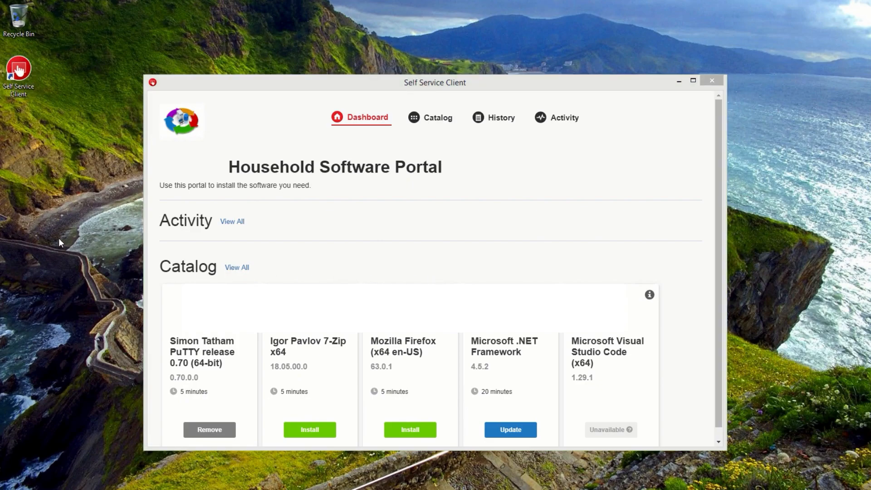
click(27, 81)
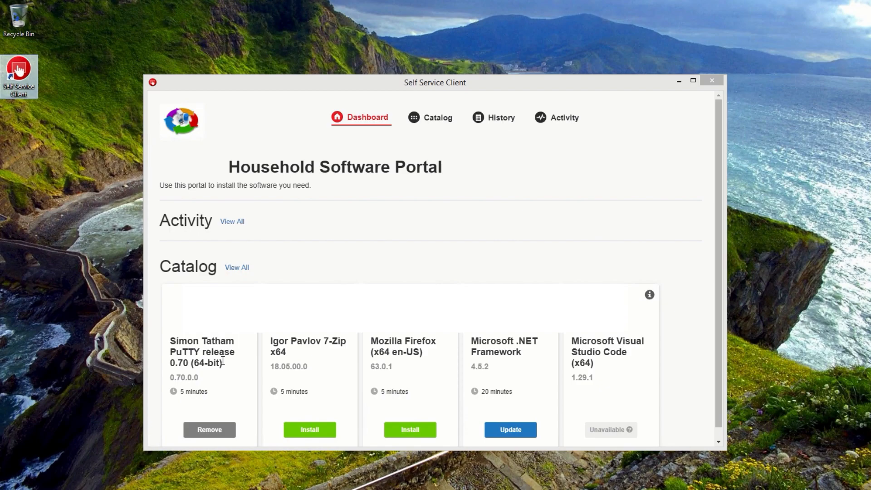
click(219, 430)
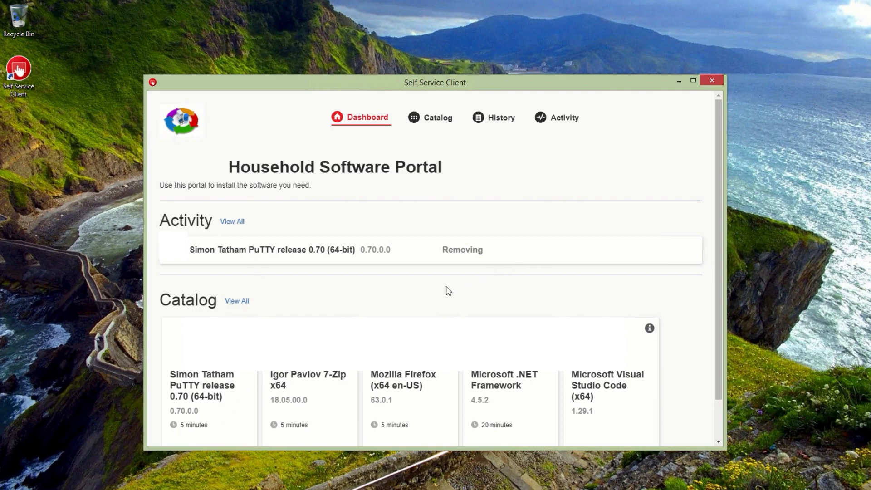
- Follow the progress of the PuTTY removal on the dashboard and the Activity page, and review the operation history
scroll(446, 290, down, 1)
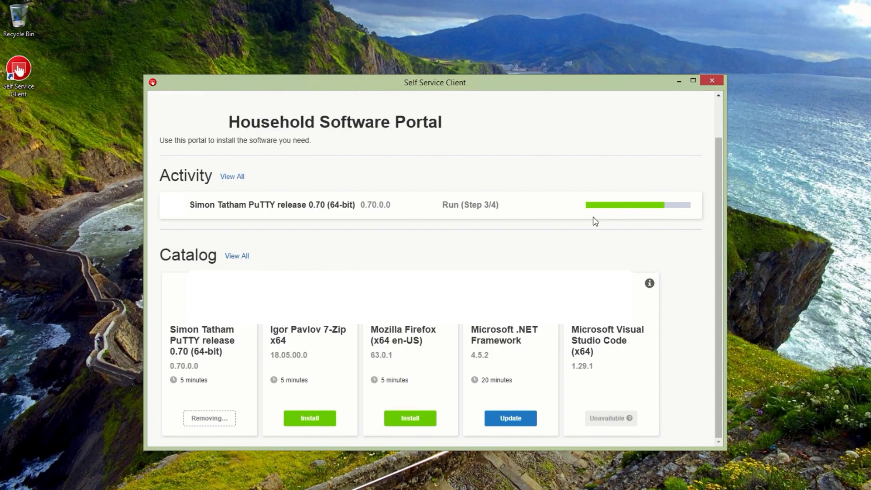
scroll(459, 227, up, 1)
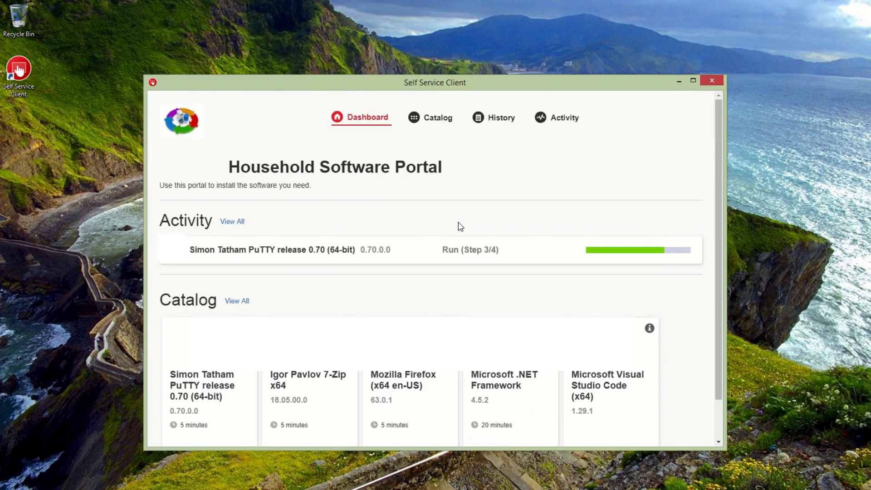
click(564, 118)
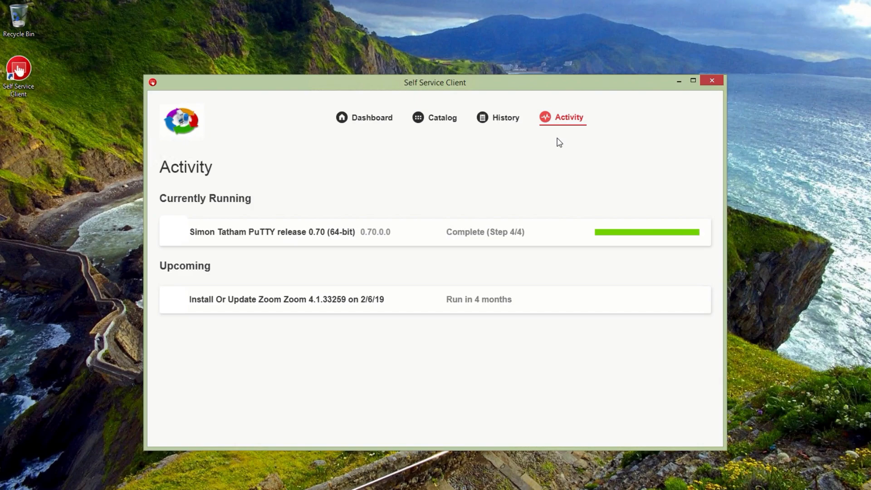
click(499, 123)
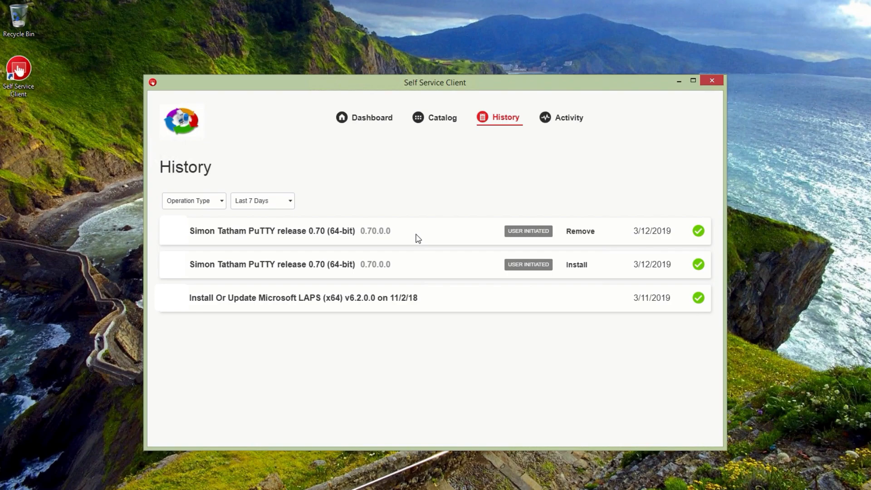
- Return to the dashboard to check the software tiles and browse the full software catalog
click(372, 119)
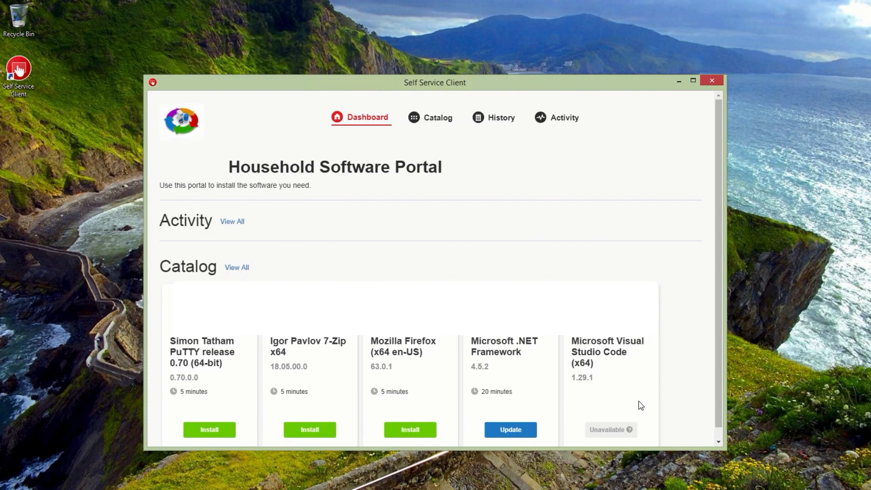
click(426, 122)
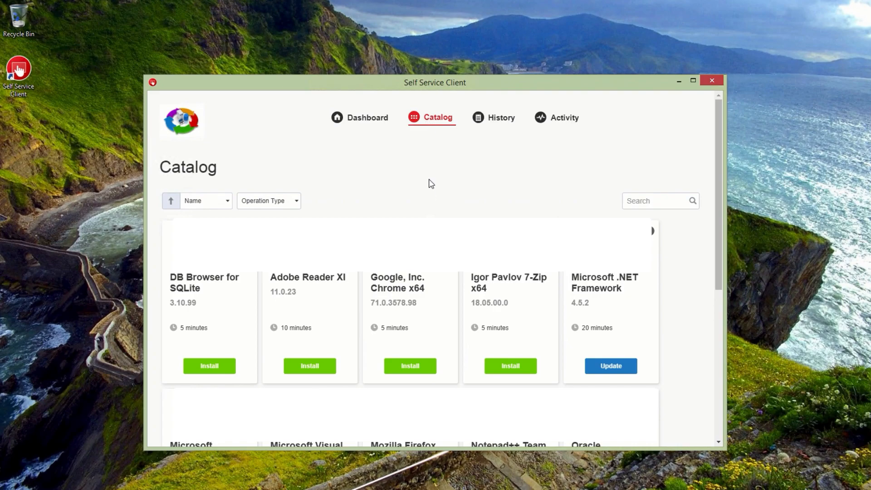
scroll(389, 289, down, 1)
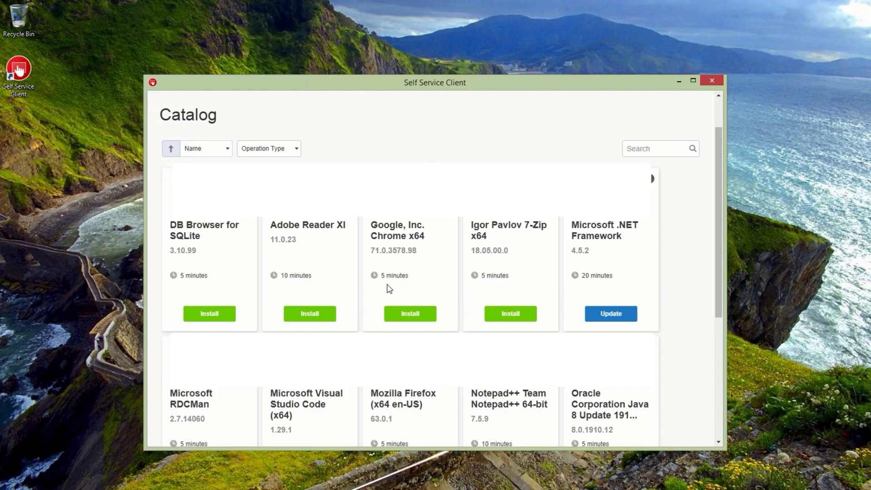
scroll(389, 289, up, 2)
- Filter the operation history by the Remove operation type and view the running and upcoming activities
click(499, 117)
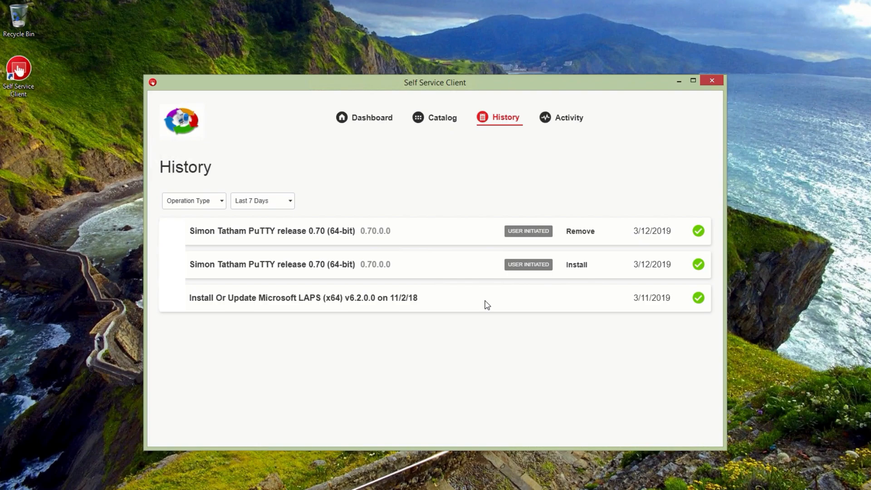
click(198, 202)
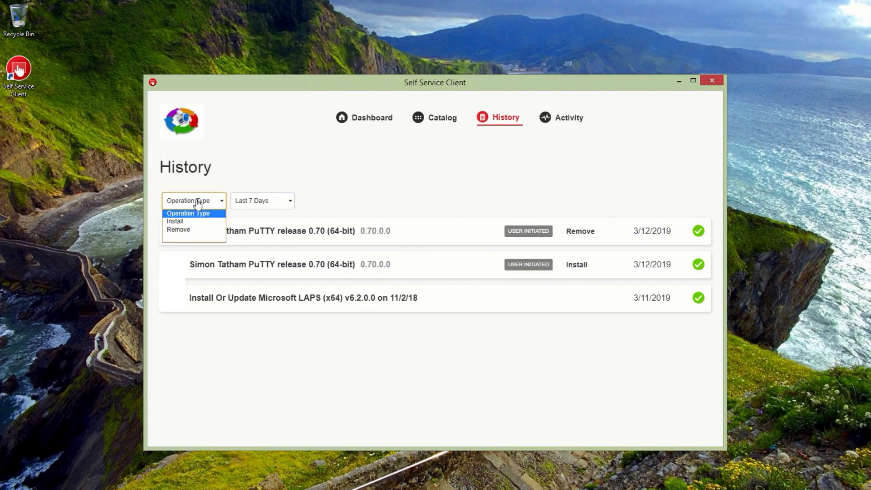
click(191, 229)
key(Tab)
click(561, 119)
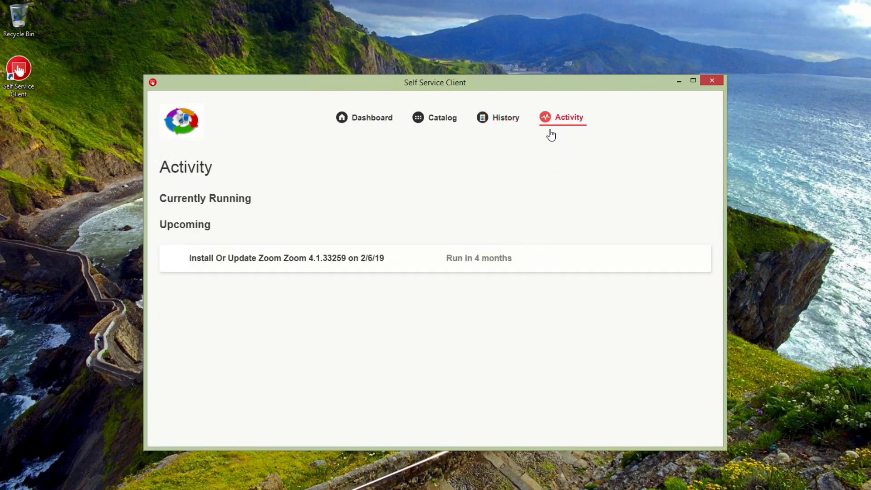